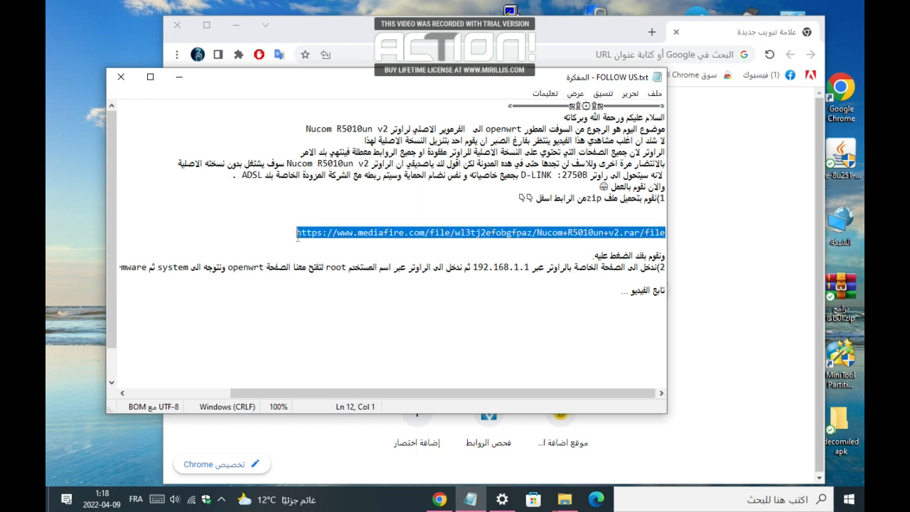
# Copy the MediaFire link for Nucom R5010un v2.rar from the text note and open it in a new browser tab.
pyautogui.rightClick(315, 234)
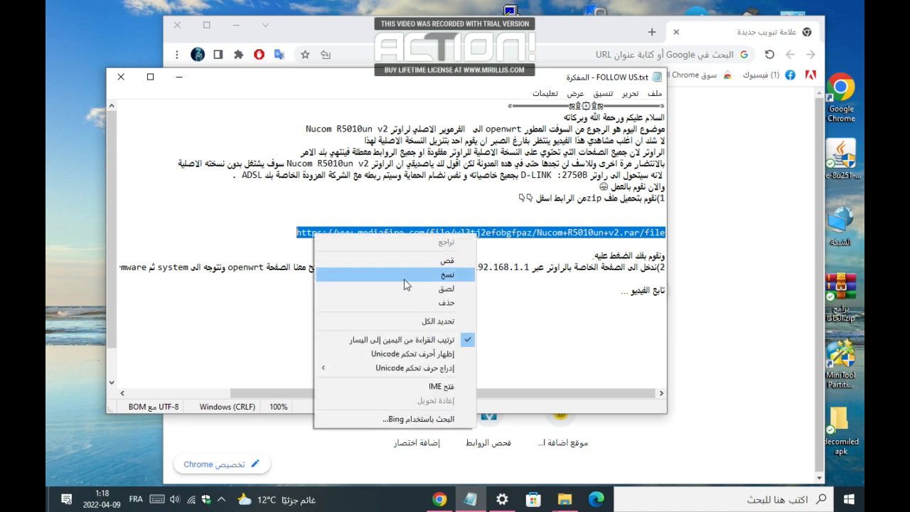
pyautogui.click(405, 285)
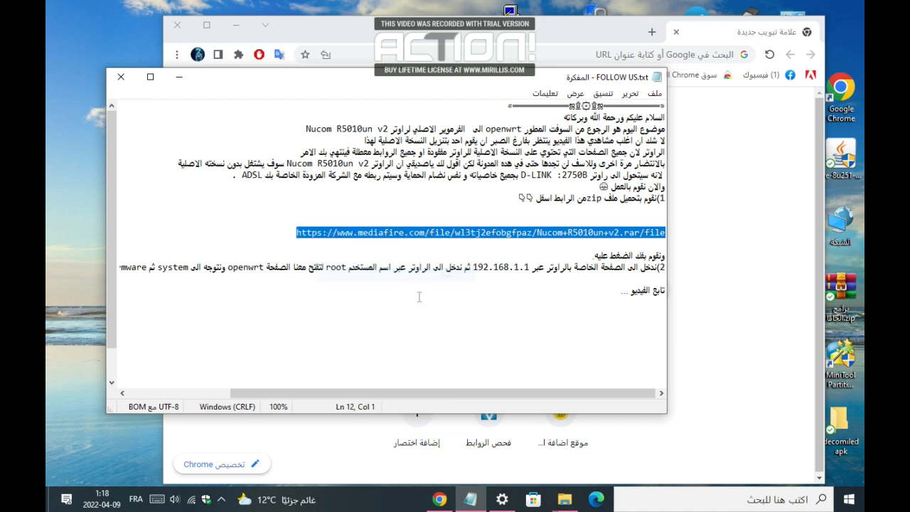
pyautogui.click(653, 33)
pyautogui.click(650, 34)
pyautogui.click(643, 50)
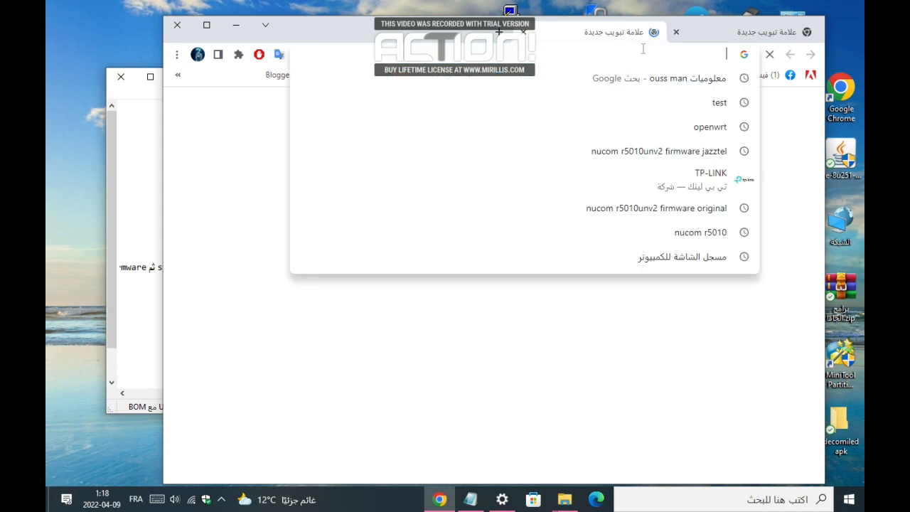
pyautogui.rightClick(643, 50)
pyautogui.click(607, 132)
pyautogui.press('Return')
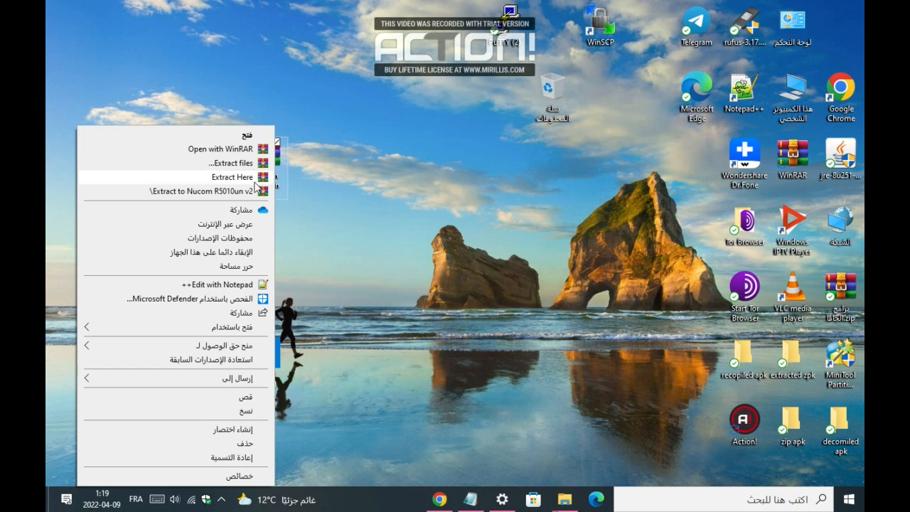
# Extract the Nucom R5010un v2 archive on the desktop to its own folder, open that folder and select firmware_nucom_r5500_pepephone.bin.
pyautogui.click(255, 187)
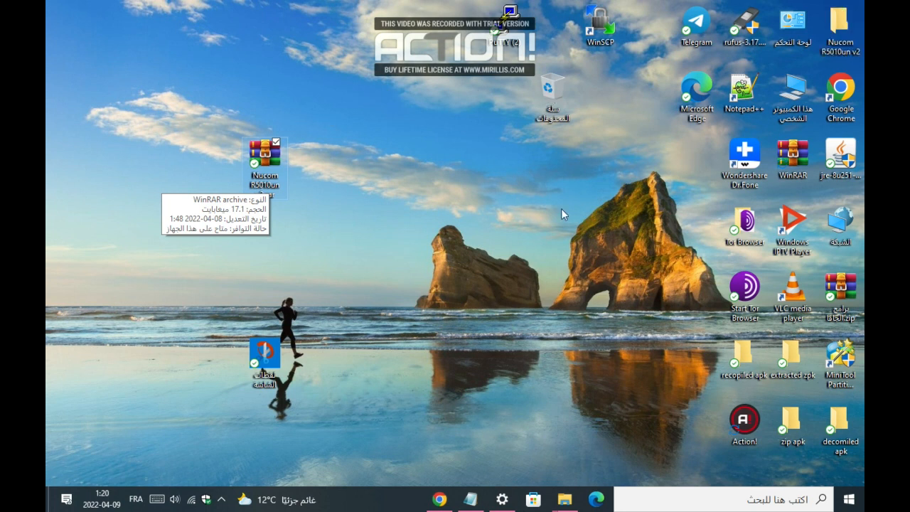
pyautogui.click(841, 25)
pyautogui.moveTo(284, 228); pyautogui.dragTo(282, 228)
pyautogui.doubleClick(265, 224)
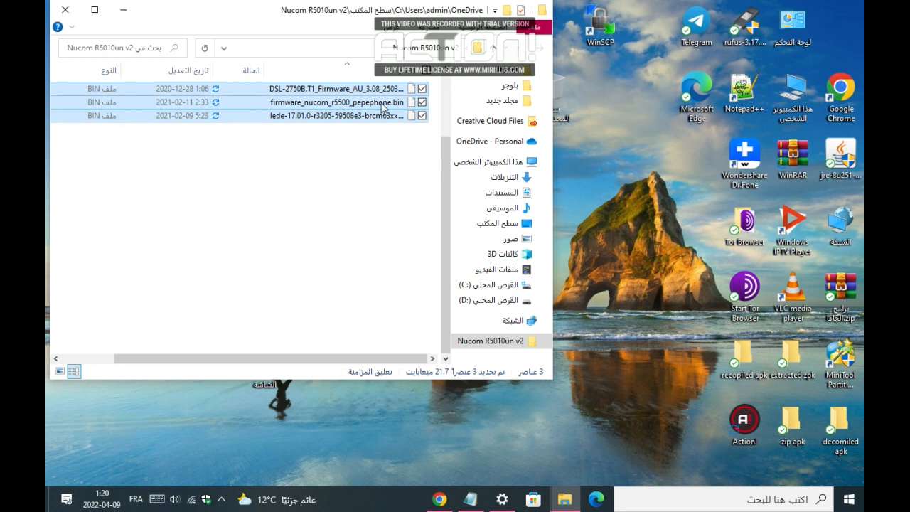
pyautogui.click(382, 104)
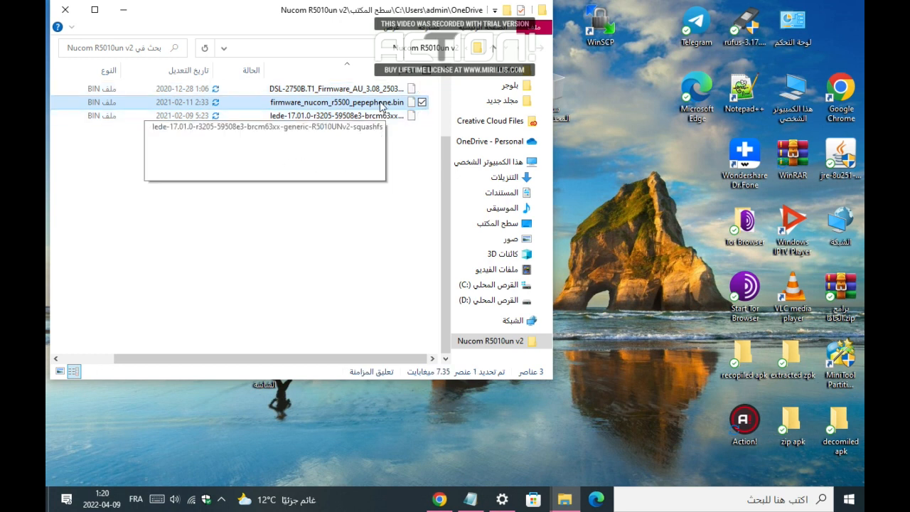
# Switch to Chrome, close the MediaFire page, load the router page at 192.168.1.1 and log in to LuCI.
pyautogui.click(441, 500)
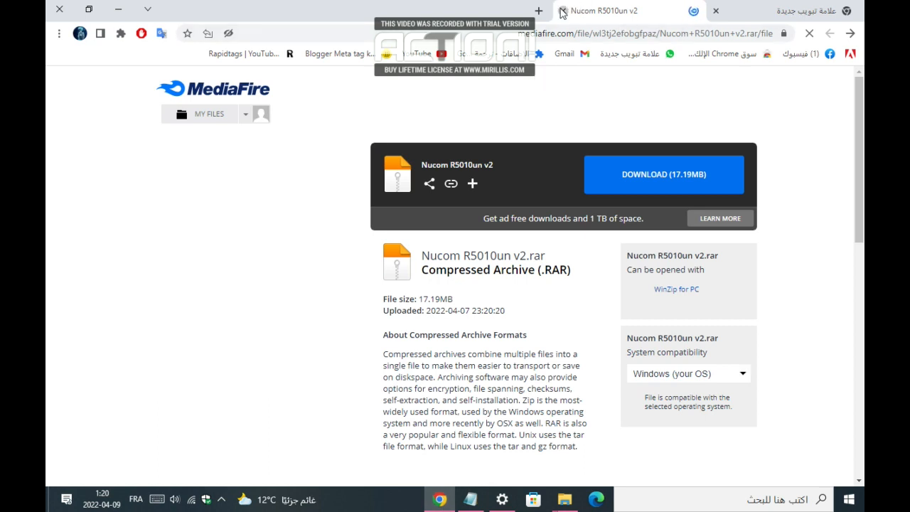
pyautogui.click(562, 11)
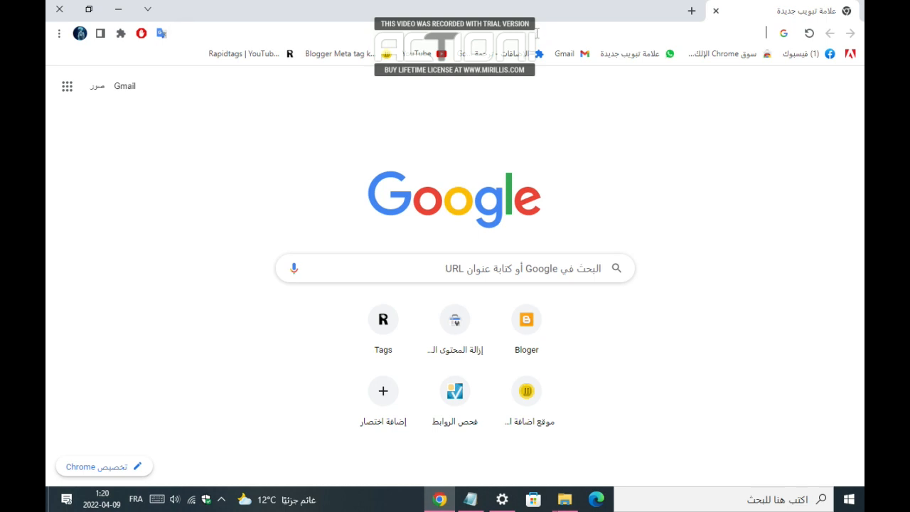
pyautogui.click(546, 30)
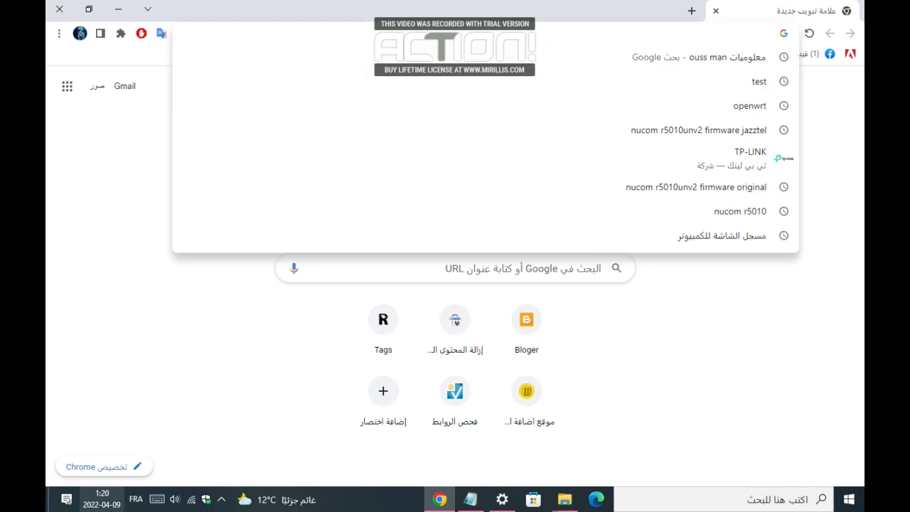
pyautogui.click(156, 500)
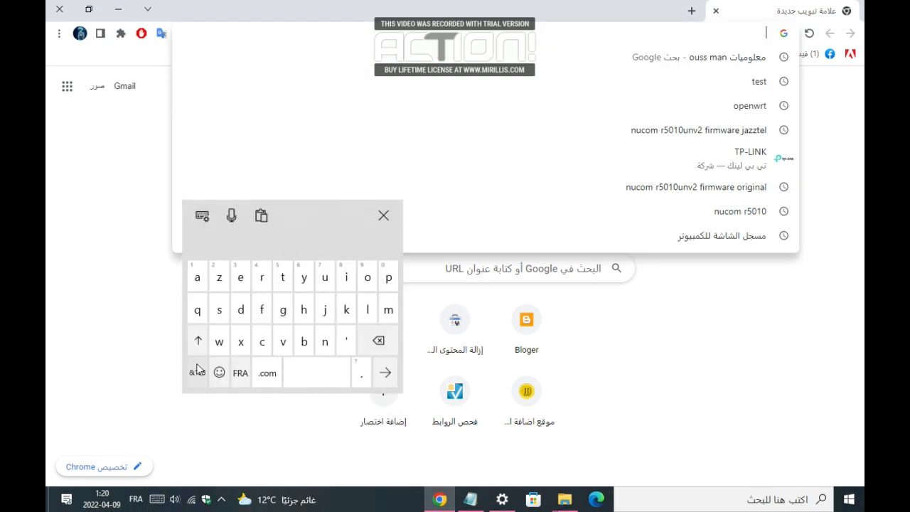
pyautogui.click(199, 376)
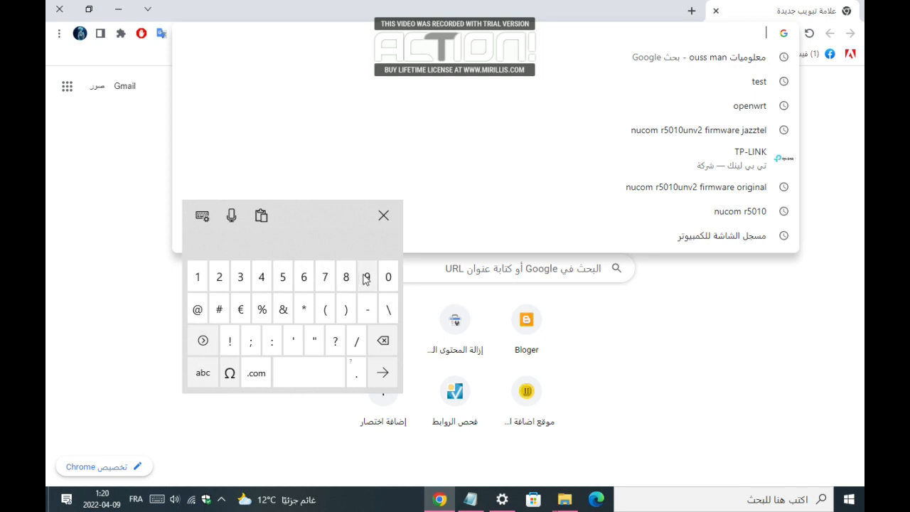
pyautogui.write('192.168.1.1')
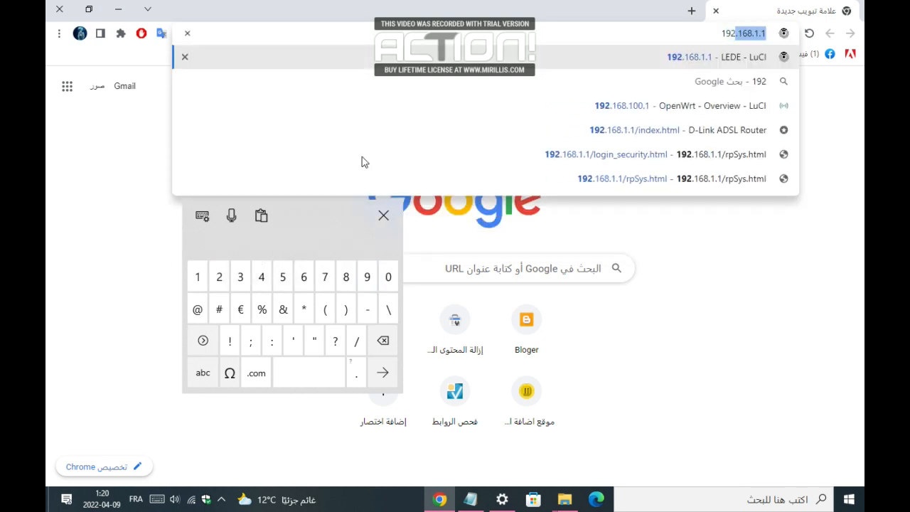
pyautogui.click(568, 33)
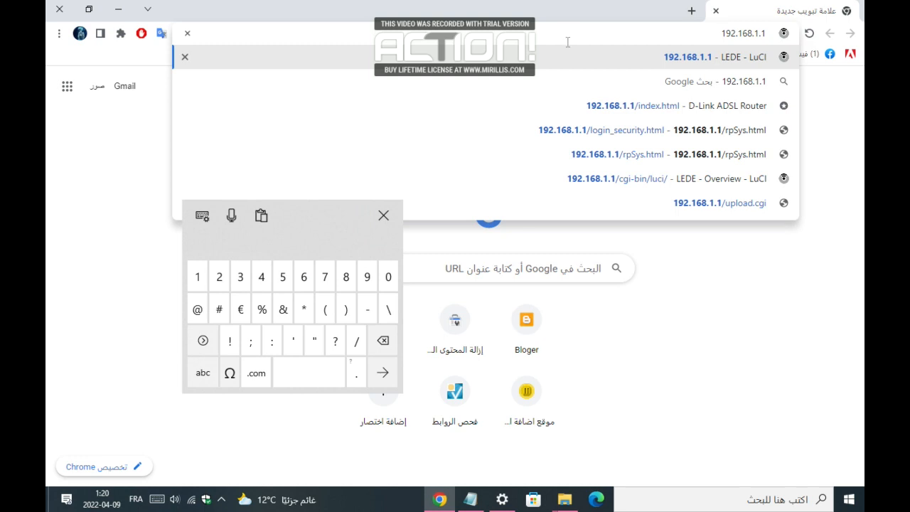
pyautogui.click(383, 372)
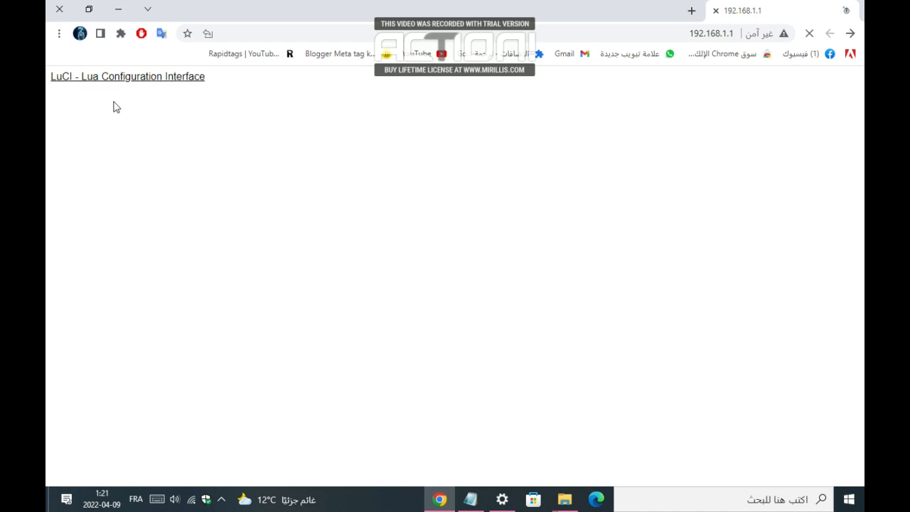
pyautogui.click(177, 306)
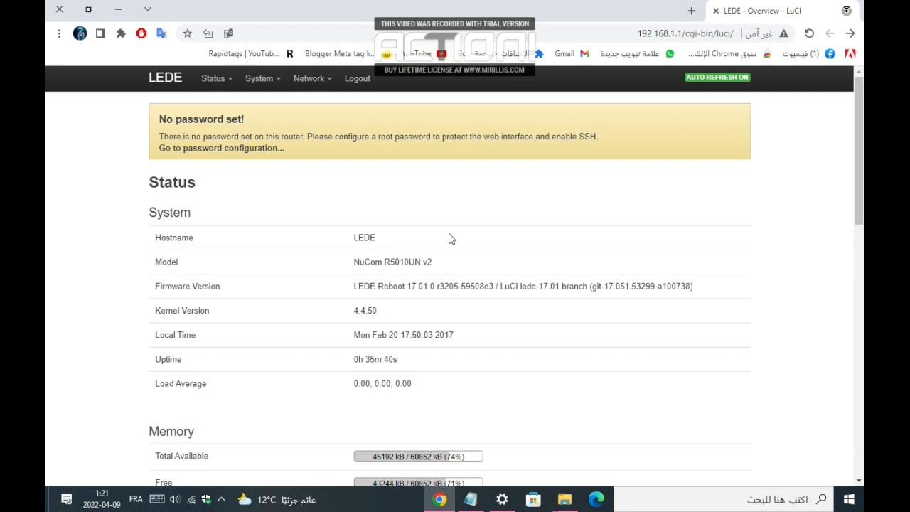
# Check the router's model and firmware version on the Status page and go to the Backup / Flash Firmware page.
pyautogui.scroll(-3, 448, 237)
pyautogui.scroll(2, 449, 237)
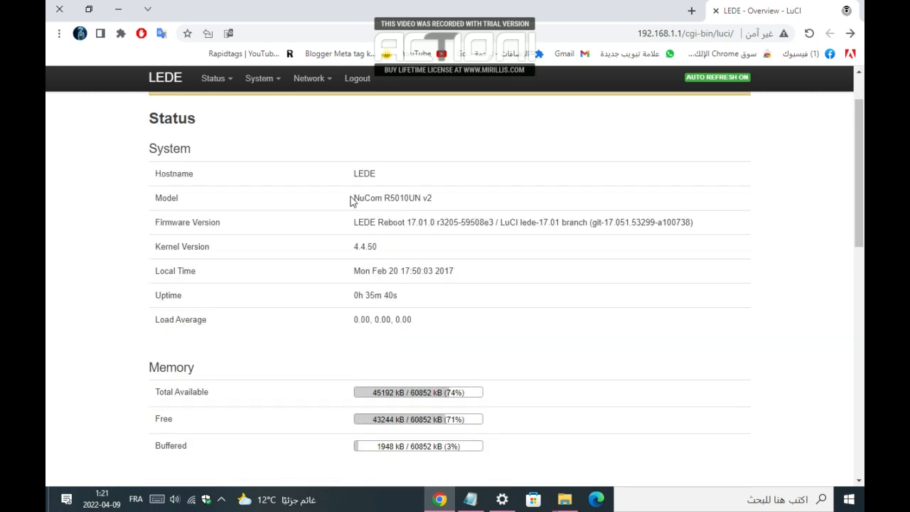
pyautogui.moveTo(352, 201); pyautogui.dragTo(431, 194)
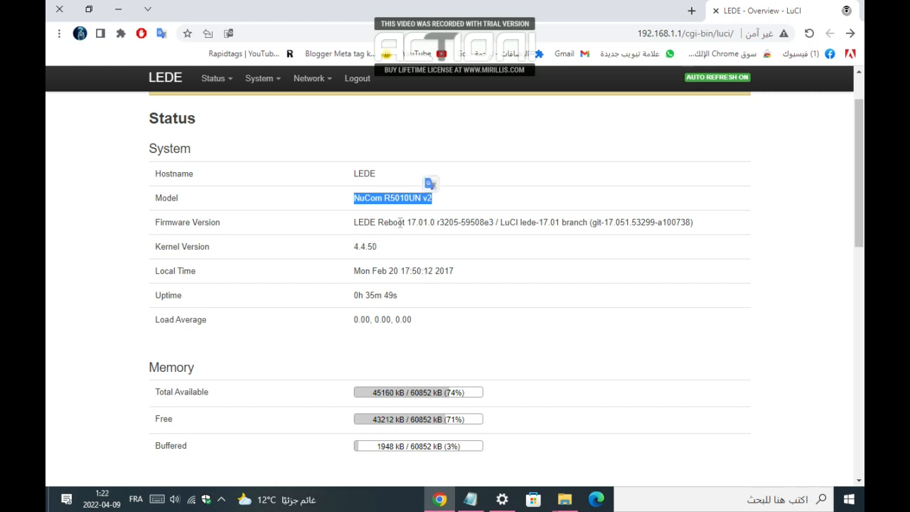
pyautogui.moveTo(353, 220); pyautogui.dragTo(718, 239)
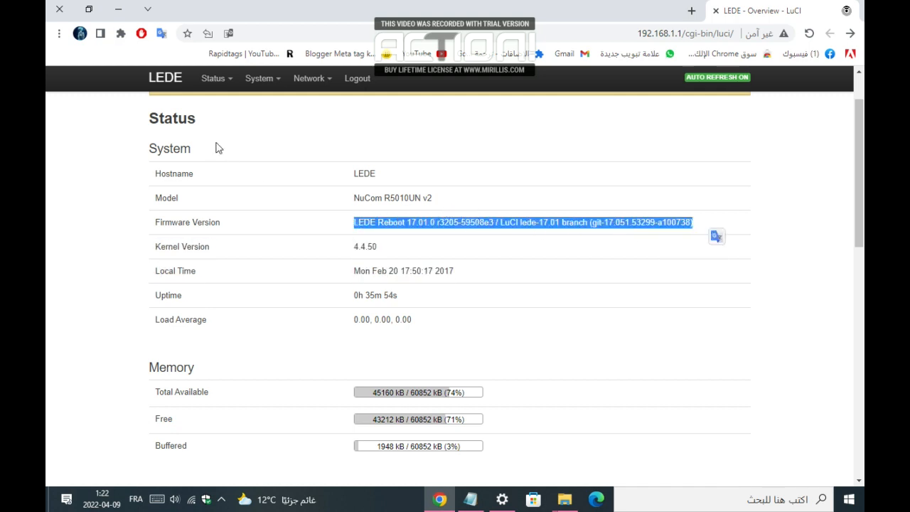
pyautogui.moveTo(261, 95)
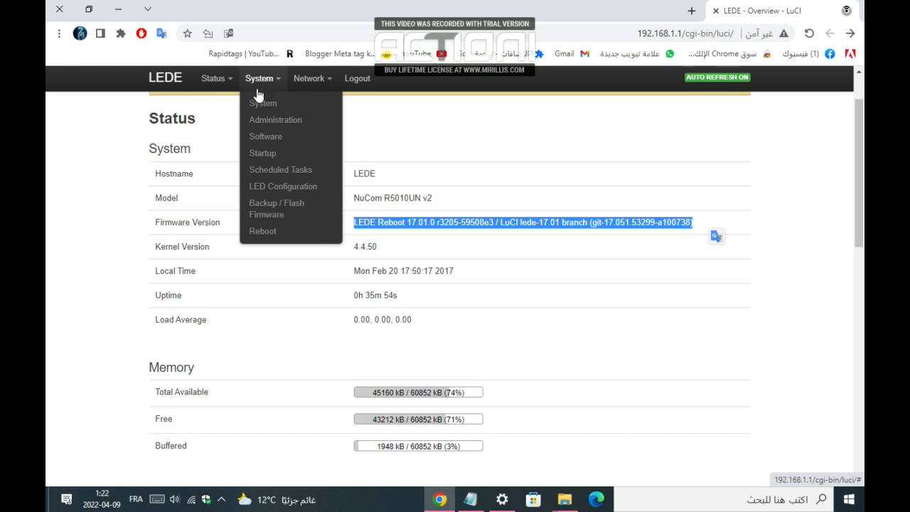
pyautogui.click(265, 218)
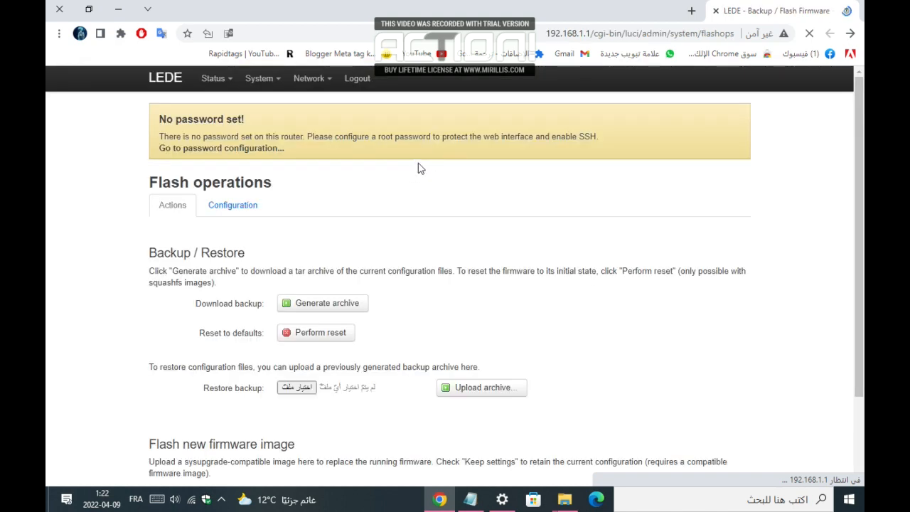
pyautogui.scroll(-3, 378, 203)
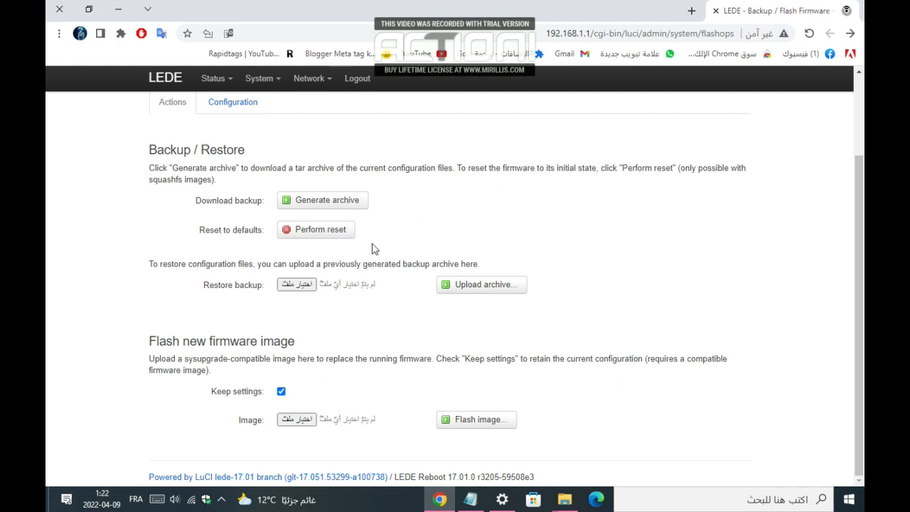
# Flash the router with firmware_nucom_r5500_pepephone.bin from the Nucom R5010un v2 folder, leaving Keep settings enabled.
pyautogui.click(297, 420)
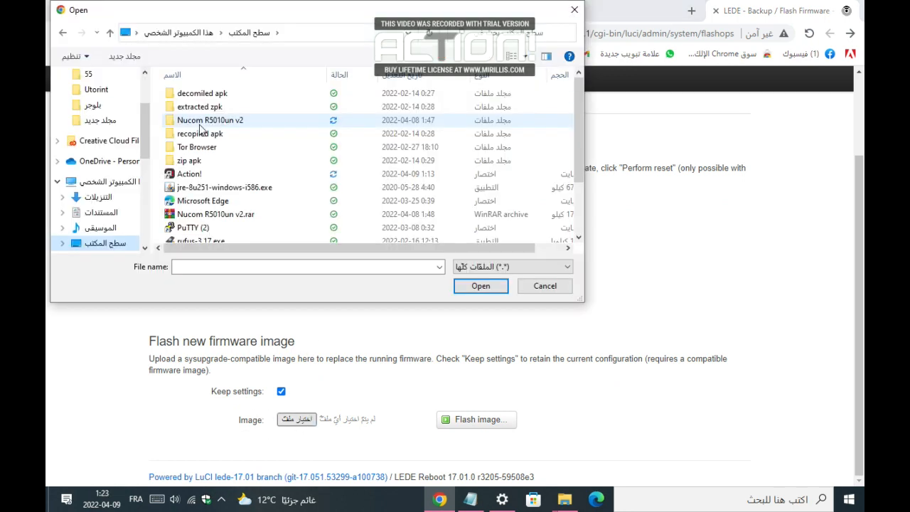
pyautogui.click(200, 123)
pyautogui.click(480, 286)
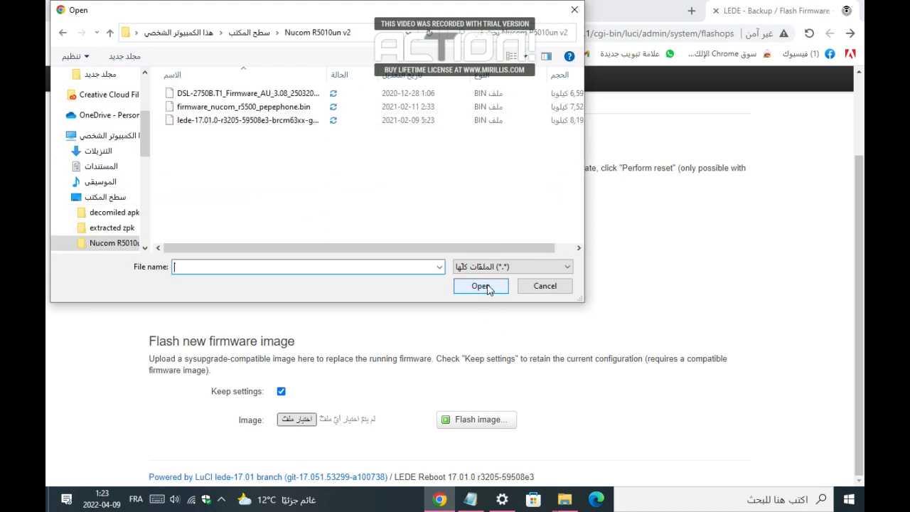
pyautogui.click(204, 109)
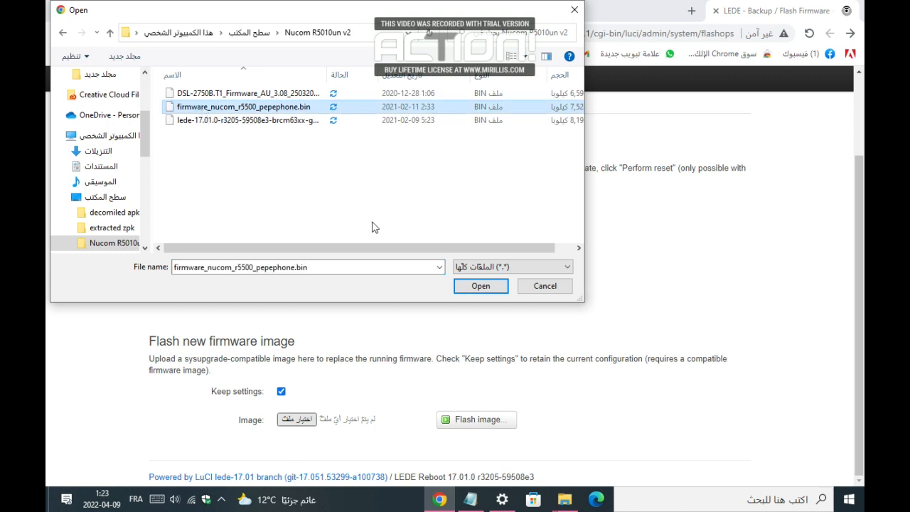
pyautogui.click(473, 286)
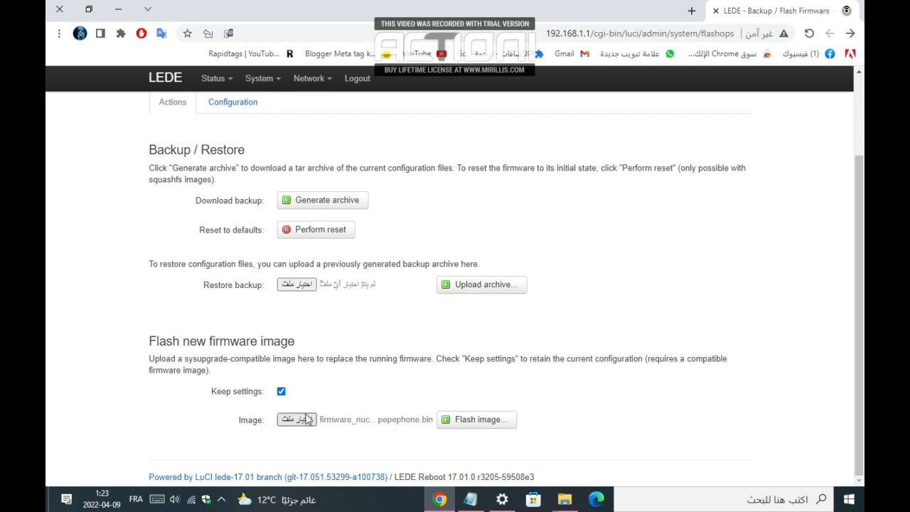
pyautogui.click(477, 425)
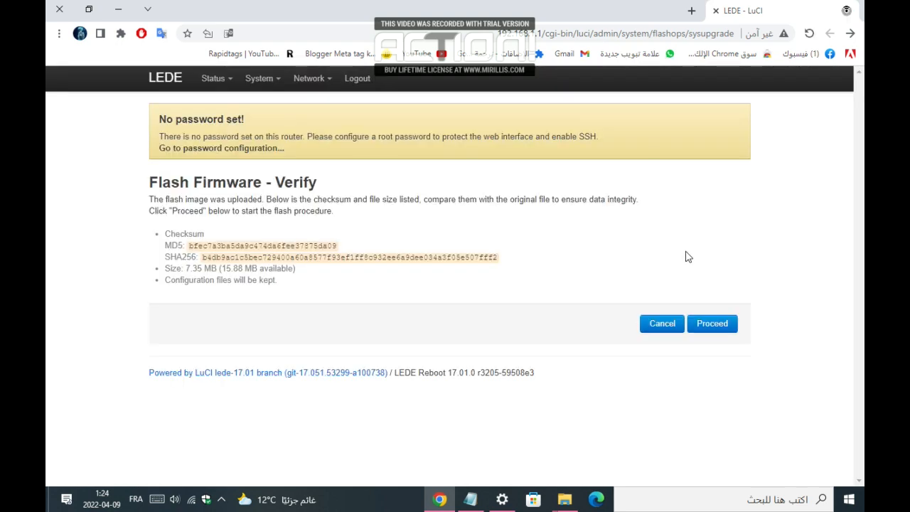
pyautogui.click(713, 327)
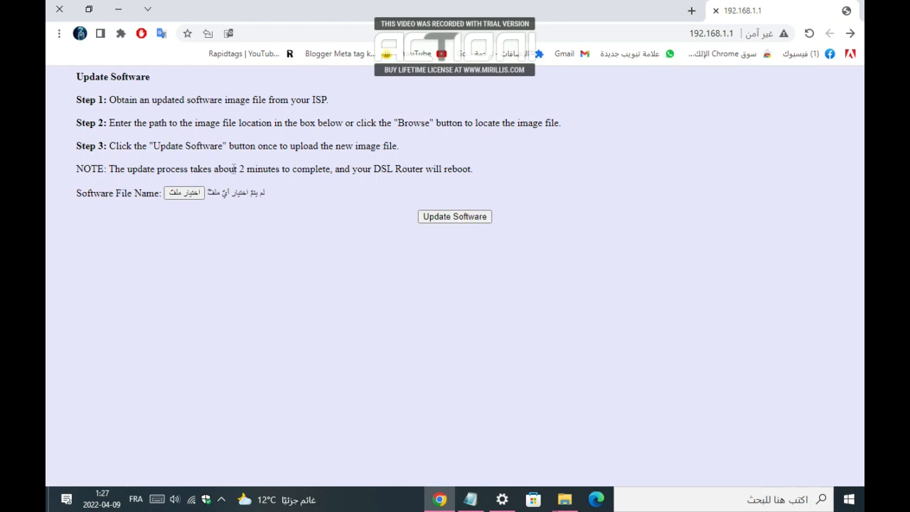
# Update the router software with DSL-2750B.T1_Firmware_AU_3.08_25032015.bin, checking the stated update duration.
pyautogui.moveTo(240, 170); pyautogui.dragTo(278, 169)
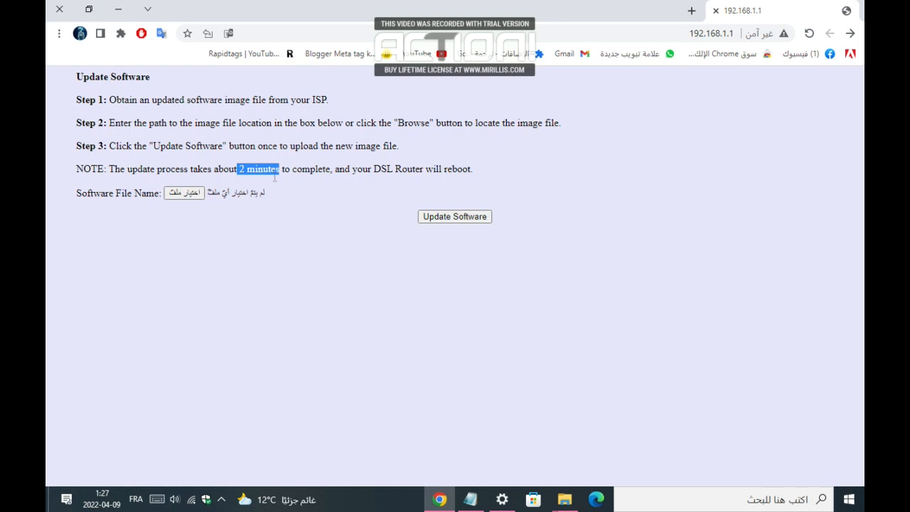
pyautogui.click(183, 195)
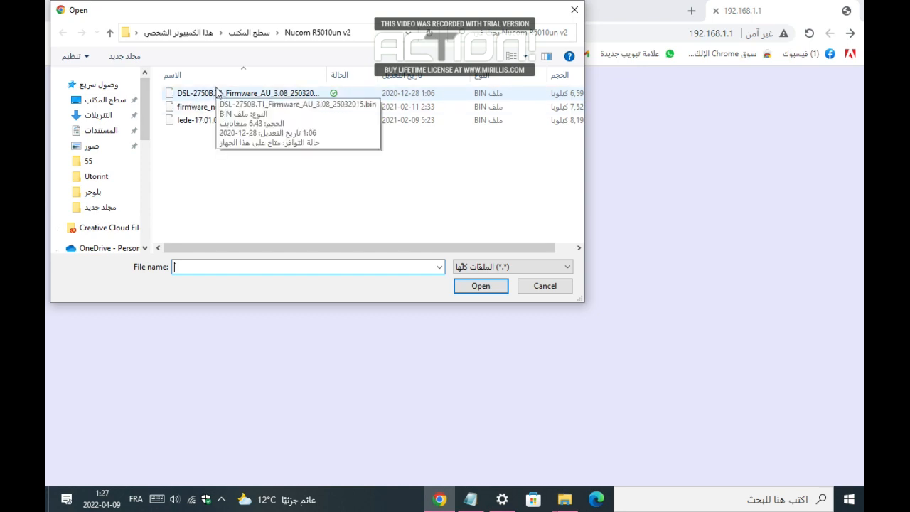
pyautogui.click(218, 92)
pyautogui.click(477, 285)
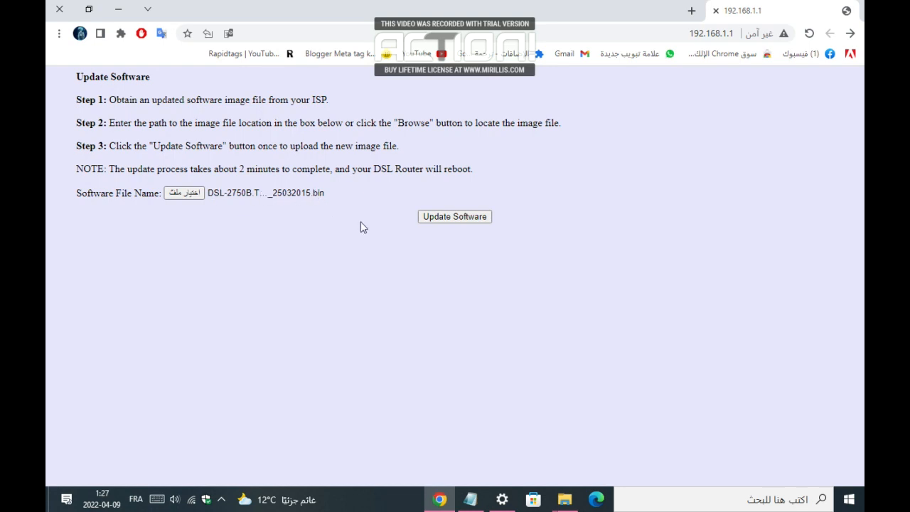
pyautogui.click(439, 218)
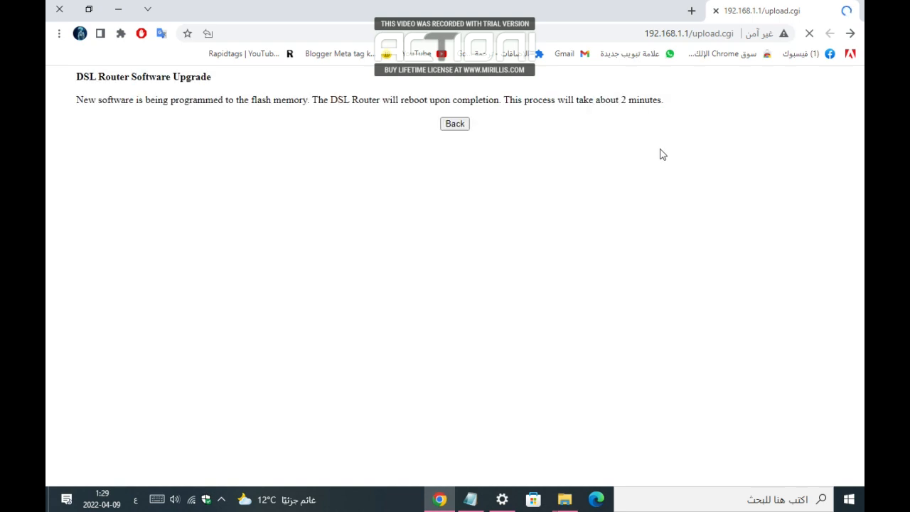
pyautogui.moveTo(597, 98); pyautogui.dragTo(668, 105)
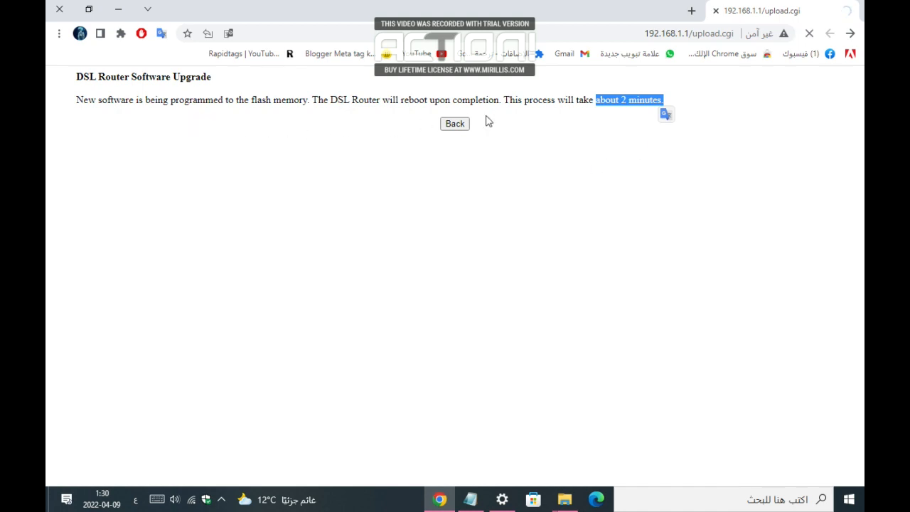
pyautogui.click(576, 127)
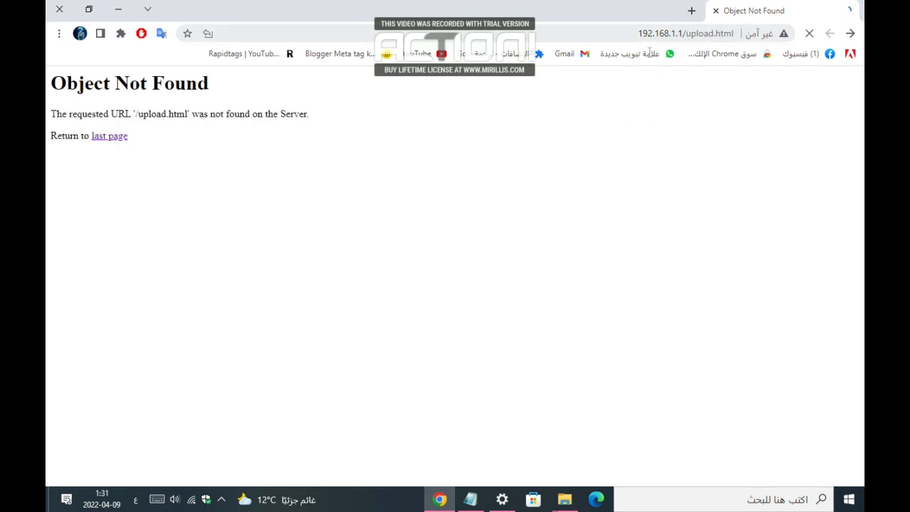
# Reload the router's web interface from the bare address 192.168.1.1, removing the upload.html and login.html paths.
pyautogui.click(684, 35)
pyautogui.moveTo(684, 34); pyautogui.dragTo(735, 34)
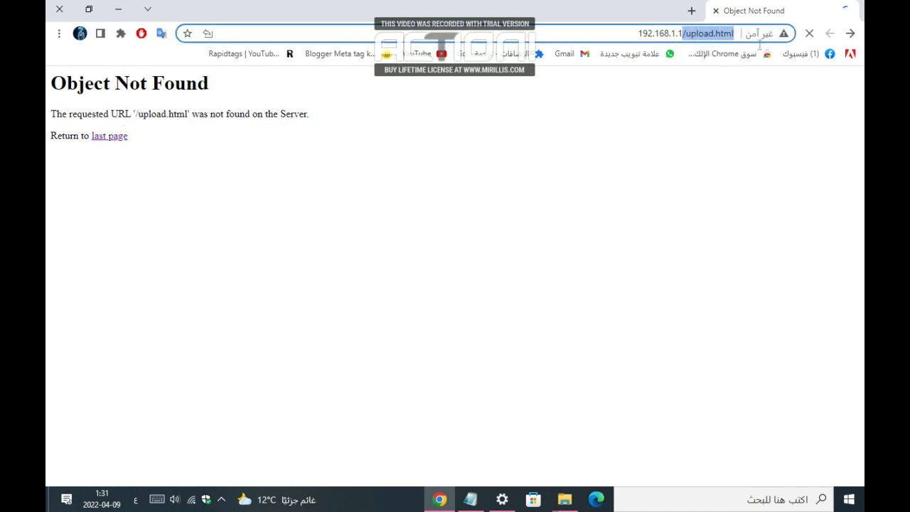
pyautogui.press('BackSpace')
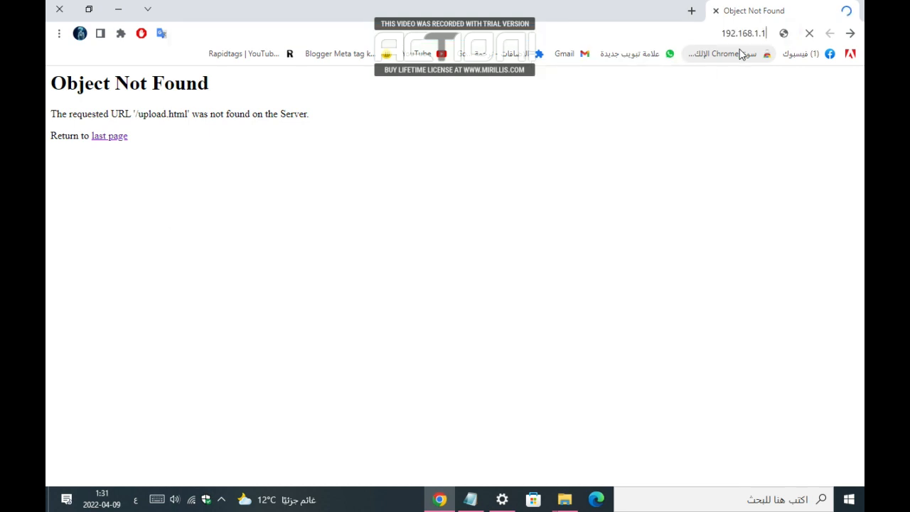
pyautogui.press('Return')
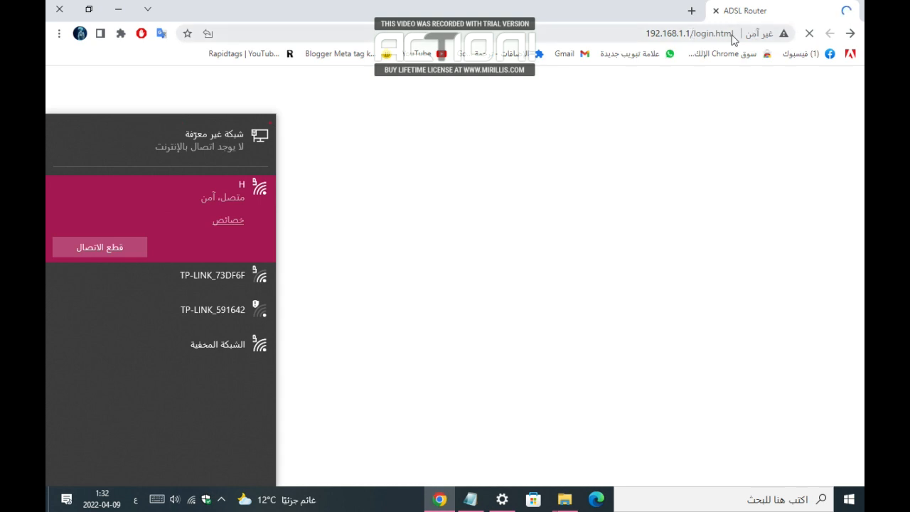
pyautogui.moveTo(733, 35); pyautogui.dragTo(718, 47)
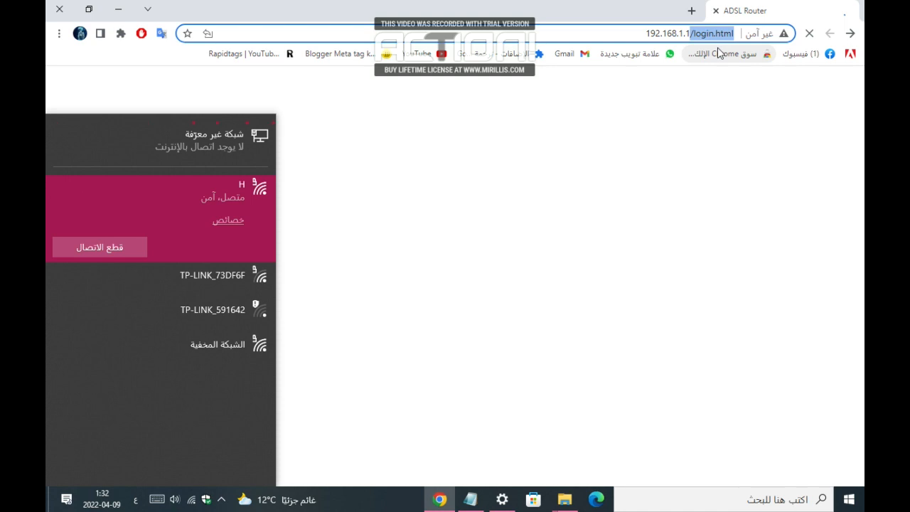
pyautogui.press('BackSpace')
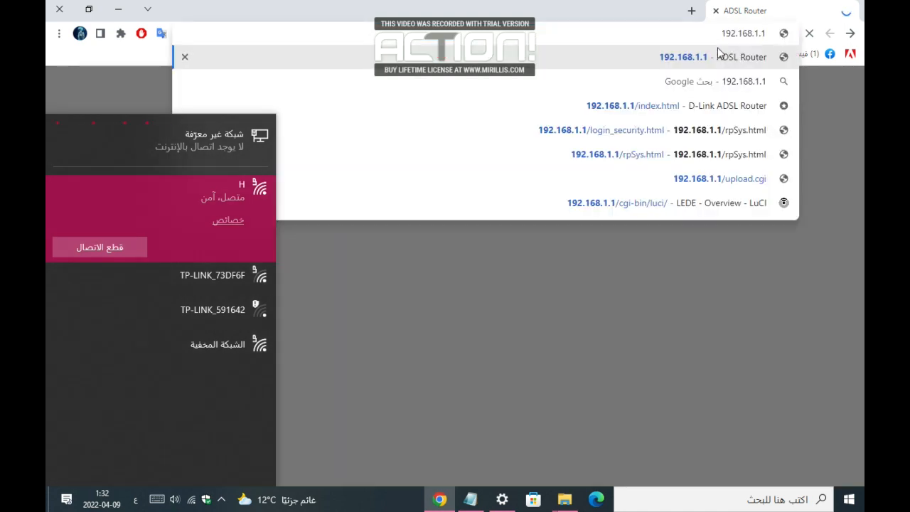
pyautogui.press('Return')
pyautogui.click(401, 80)
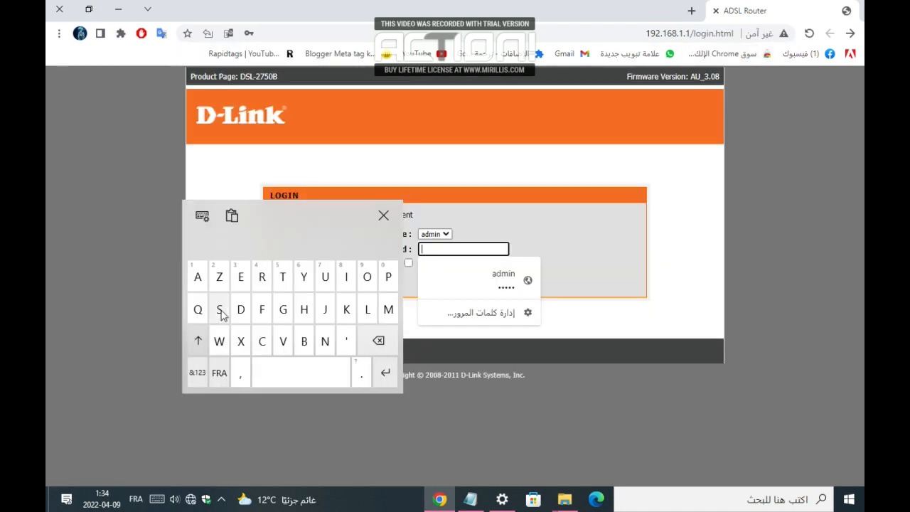
# Log in to the D-Link DSL-2750B interface as admin by entering the account password with the on-screen keyboard.
pyautogui.click(197, 341)
pyautogui.click(198, 276)
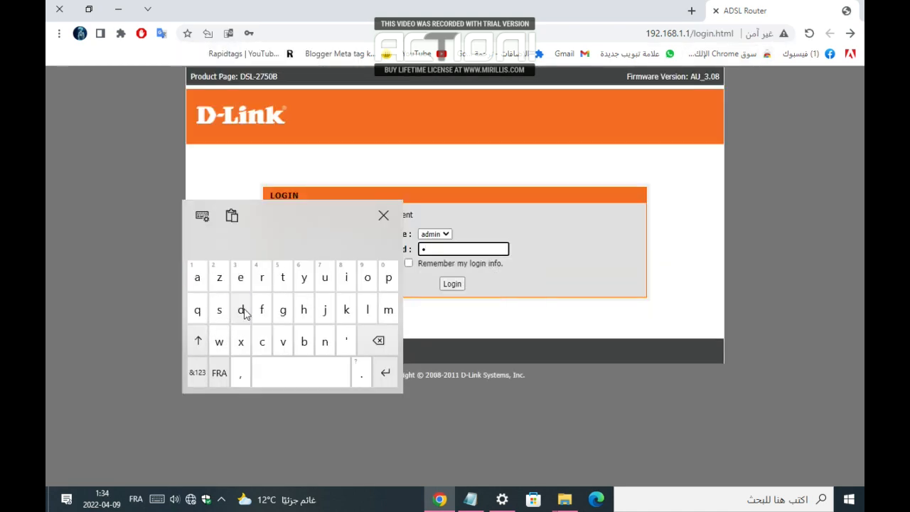
pyautogui.click(386, 313)
pyautogui.click(348, 283)
pyautogui.click(327, 347)
pyautogui.click(455, 284)
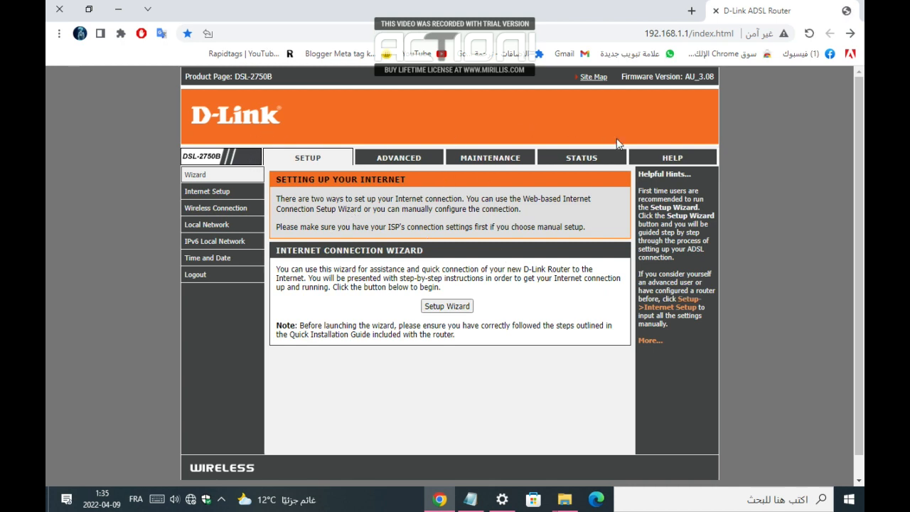
# Examine the Setup Wizard's welcome page and the options offered in the Advanced and Maintenance sections.
pyautogui.click(449, 306)
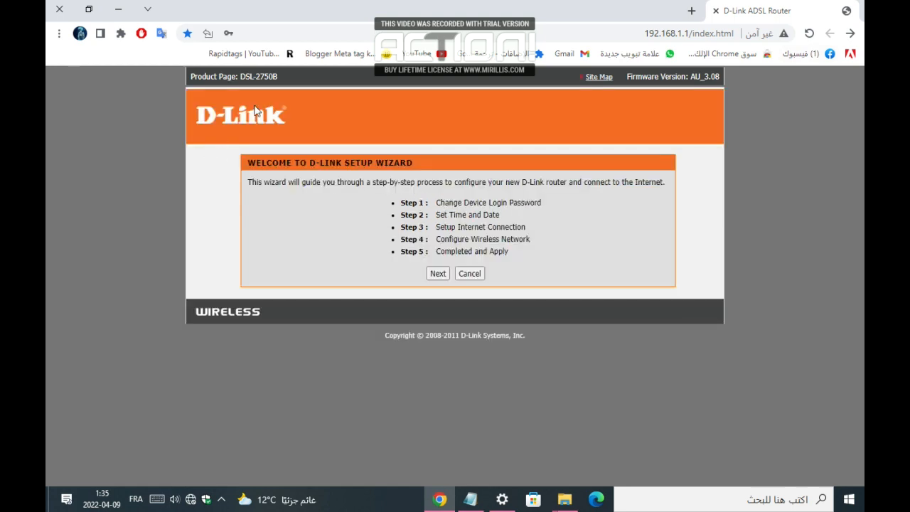
pyautogui.click(849, 35)
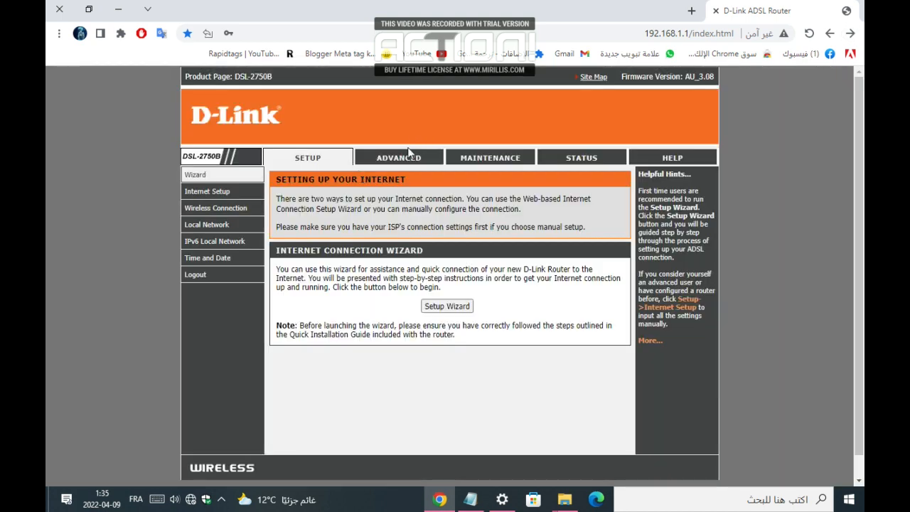
pyautogui.click(407, 160)
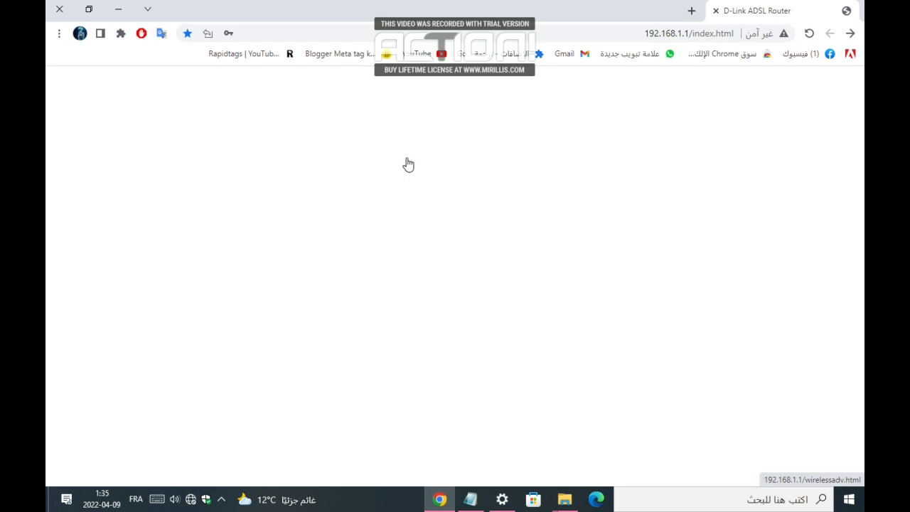
pyautogui.scroll(-1, 411, 353)
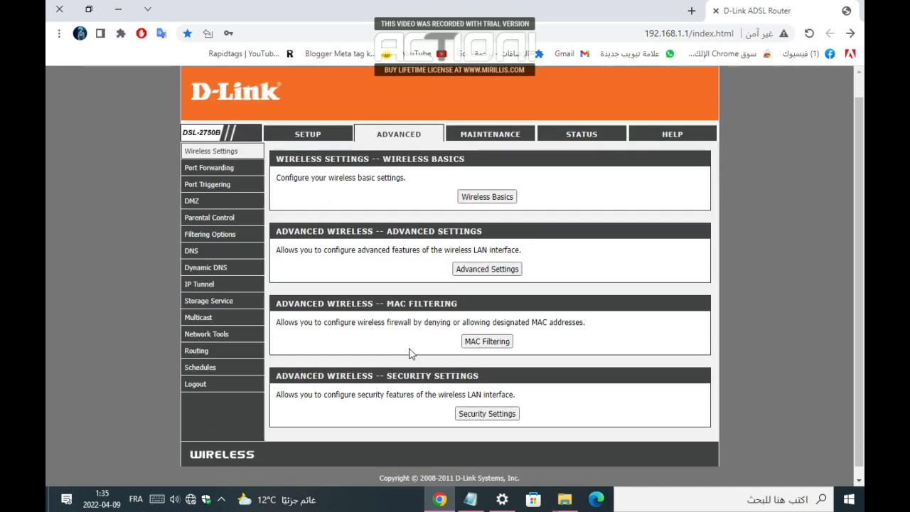
pyautogui.scroll(1, 411, 353)
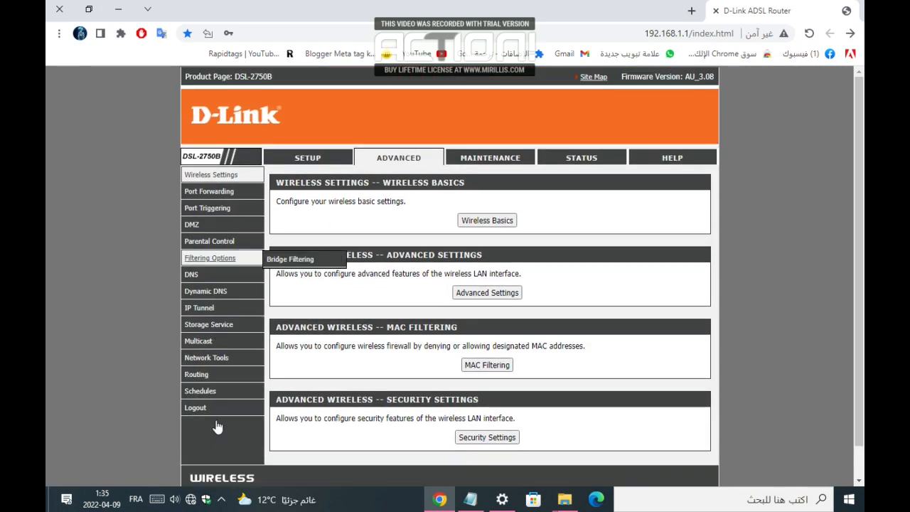
pyautogui.click(492, 162)
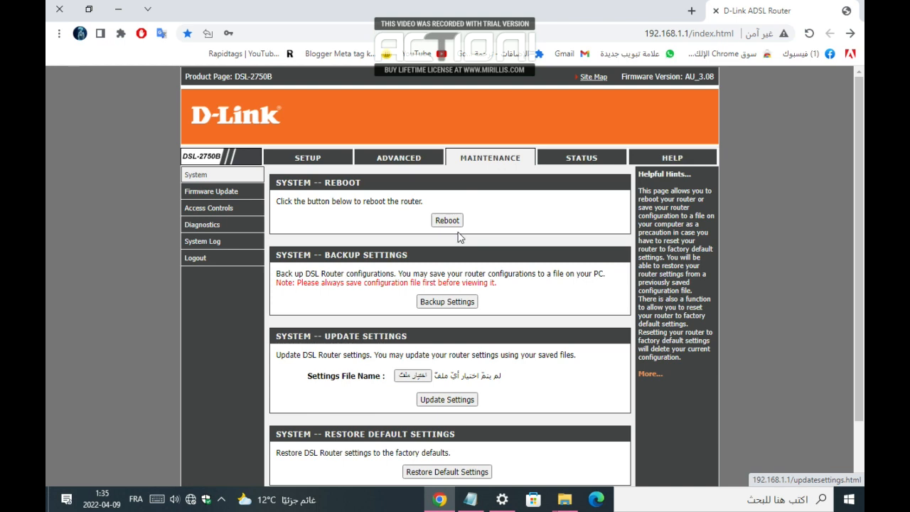
pyautogui.scroll(-2, 435, 270)
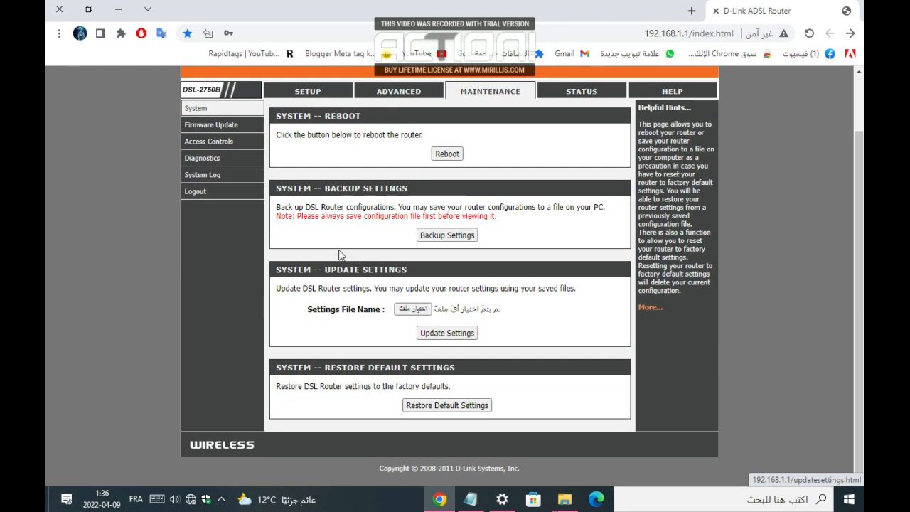
# Check the model, firmware and hardware versions and the internet, wireless and local network details on the Device Info page.
pyautogui.click(590, 99)
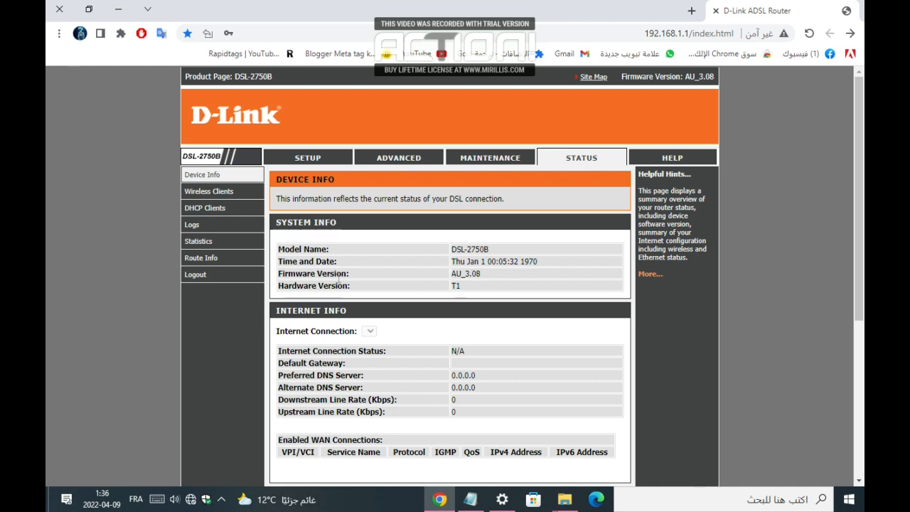
pyautogui.scroll(-1, 435, 309)
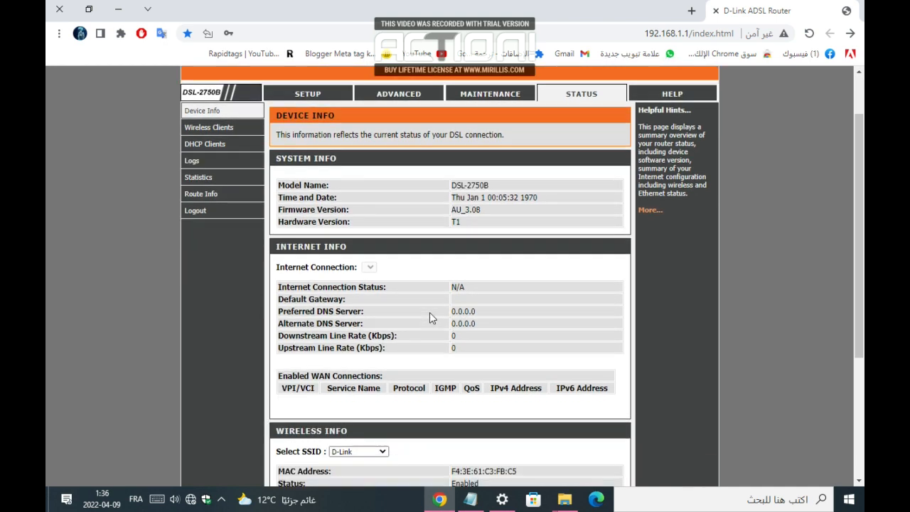
pyautogui.scroll(-3, 431, 317)
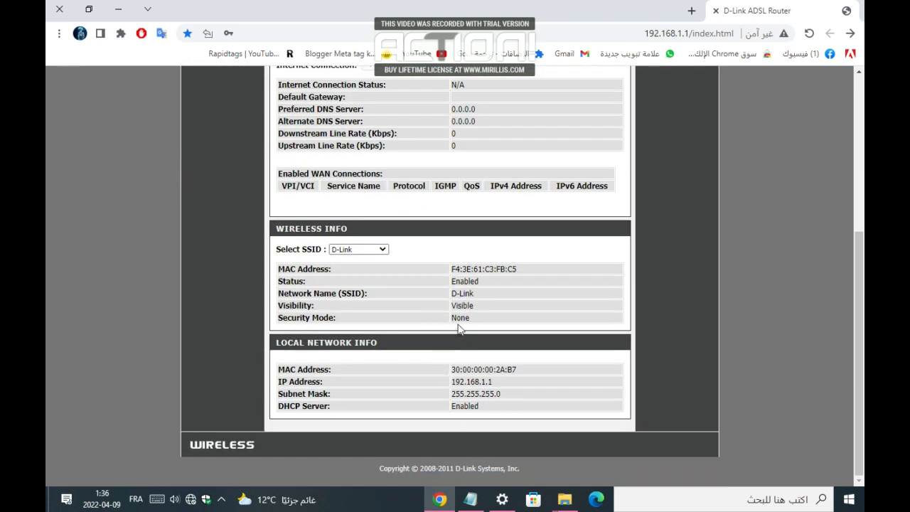
pyautogui.scroll(5, 458, 328)
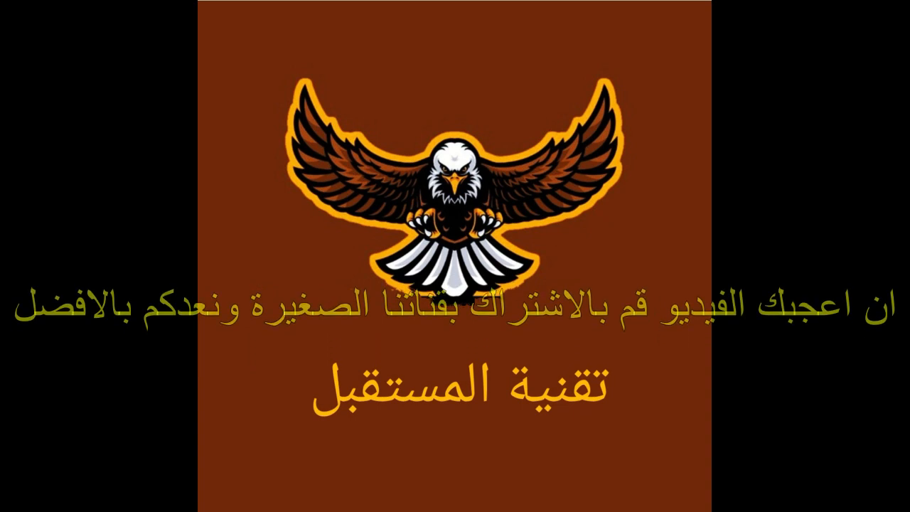